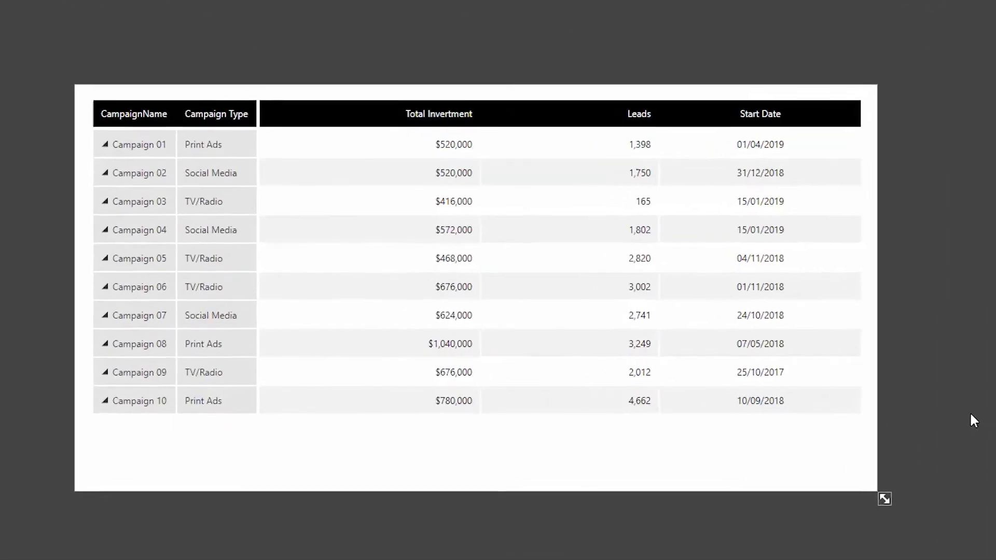
Select the campaign table, table 1.
{"action": "left_click", "coordinate": [121, 439]}
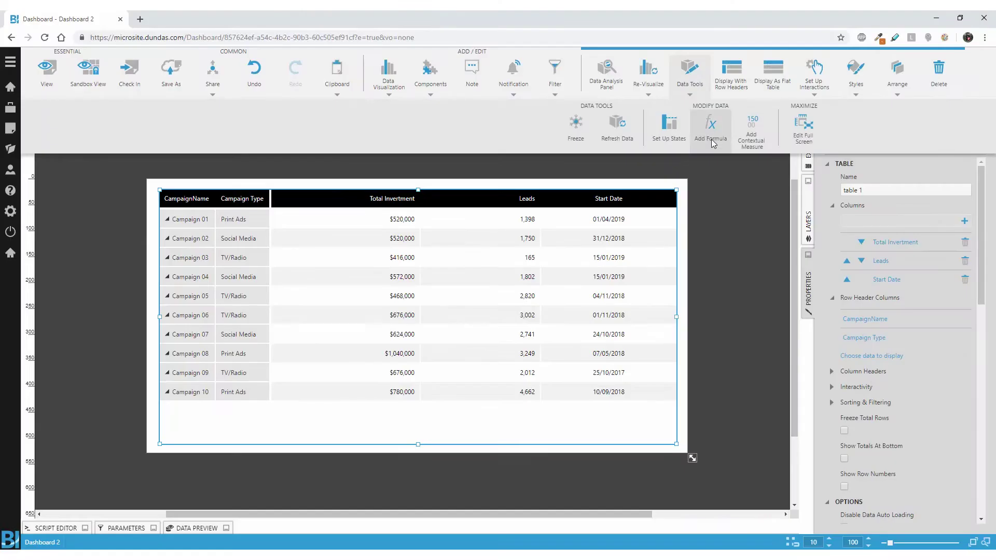
Write the advanced formula return (DateTime.Now - $StartDate$.MemberTime).Days; for a new column.
{"action": "left_click", "coordinate": [710, 130]}
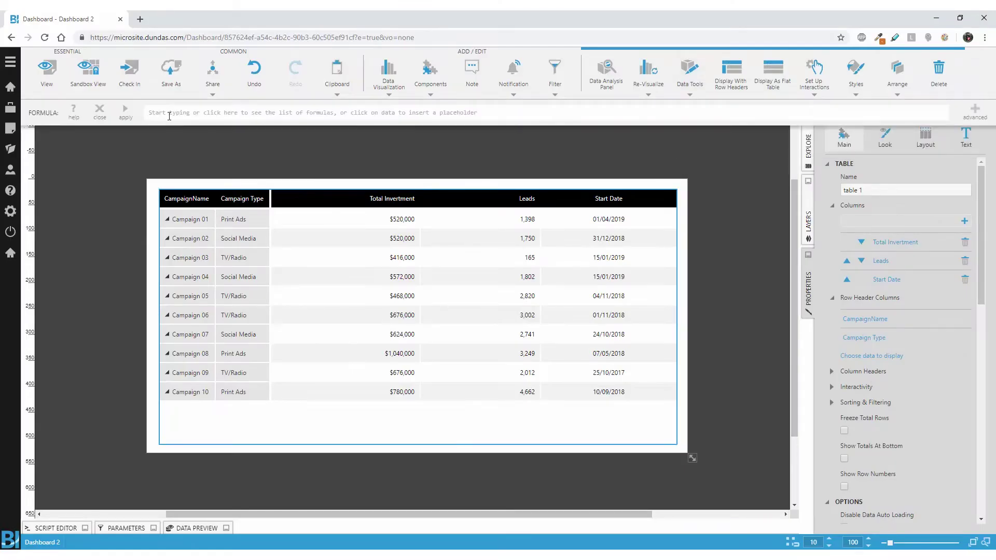
{"action": "left_click", "coordinate": [975, 111]}
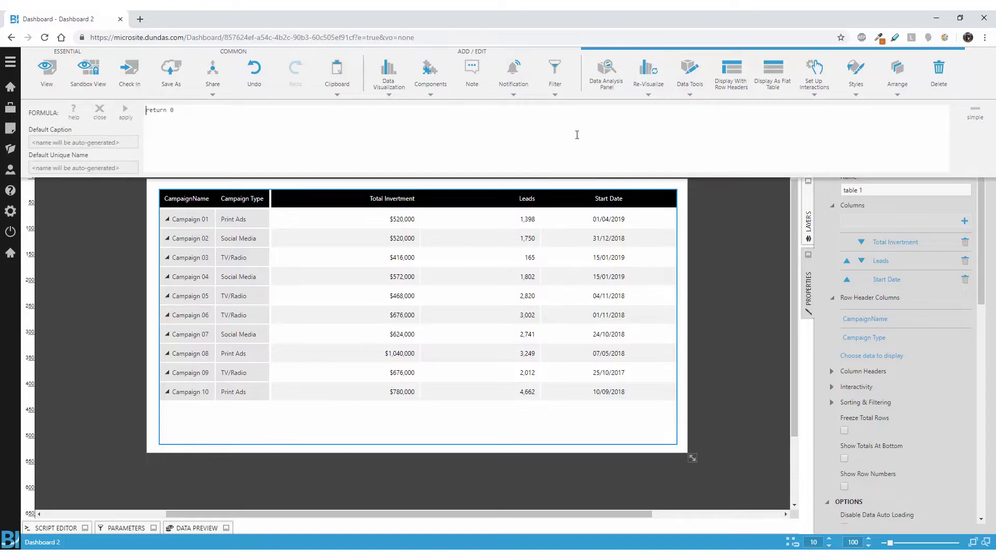
{"action": "key", "text": "ctrl+a"}
{"action": "key", "text": "BackSpace"}
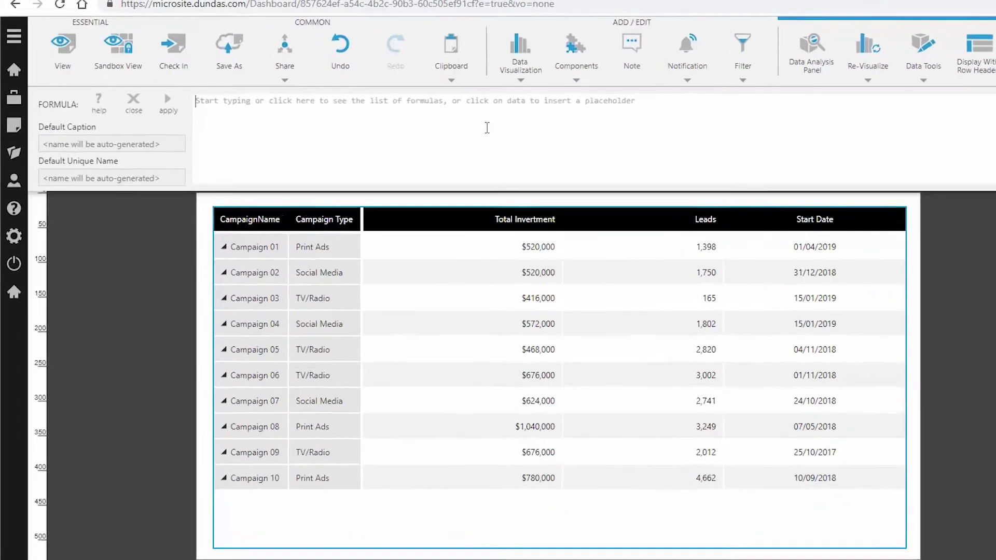
{"action": "type", "text": "Date"}
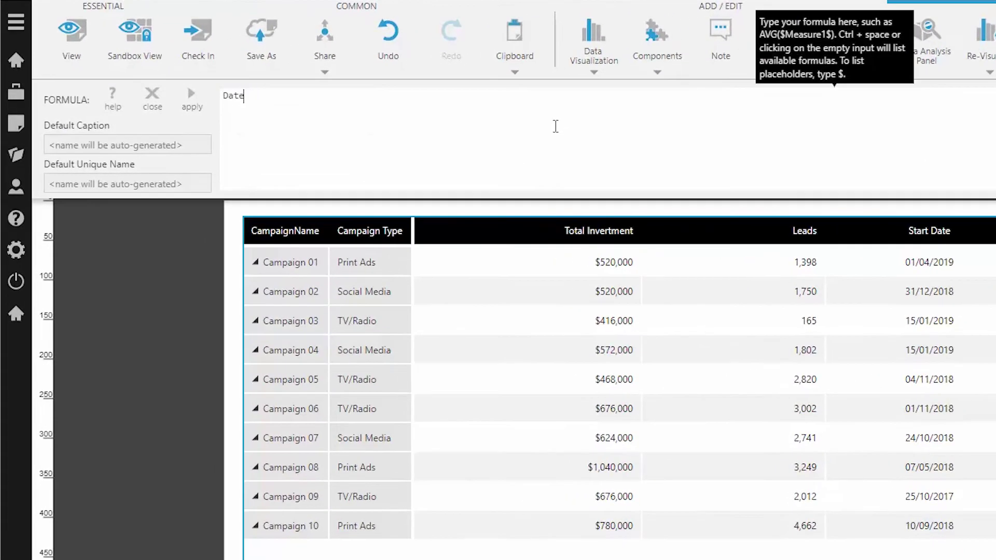
{"action": "type", "text": "Time.Now -"}
{"action": "left_click", "coordinate": [948, 263]}
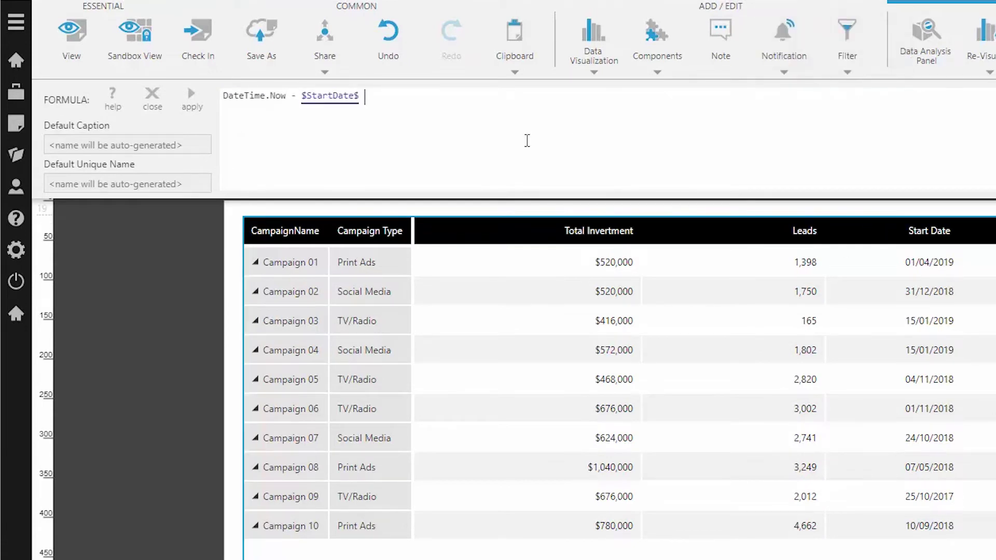
{"action": "type", "text": ".Me"}
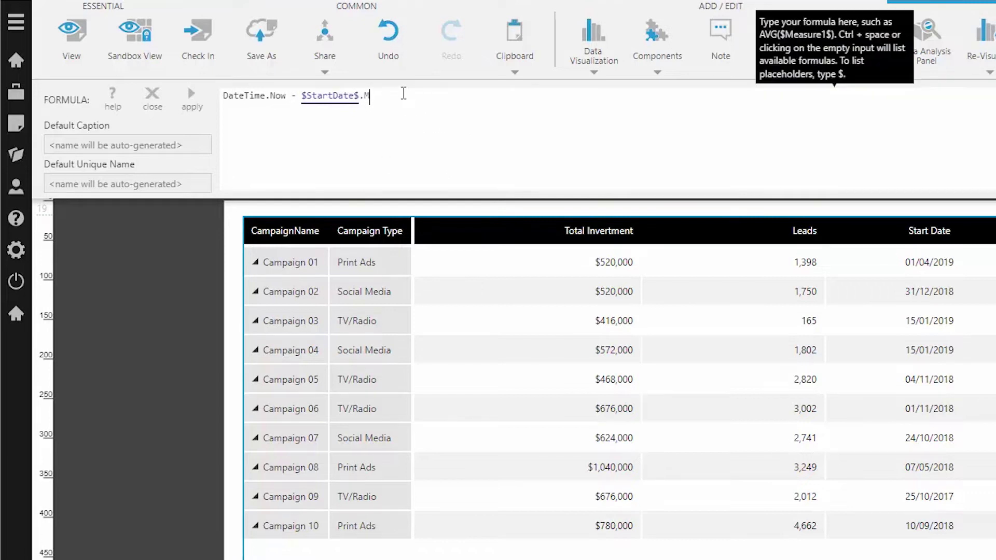
{"action": "key", "text": "BackSpace"}
{"action": "key", "text": "BackSpace"}
{"action": "key", "text": "ctrl+space"}
{"action": "key", "text": "Down"}
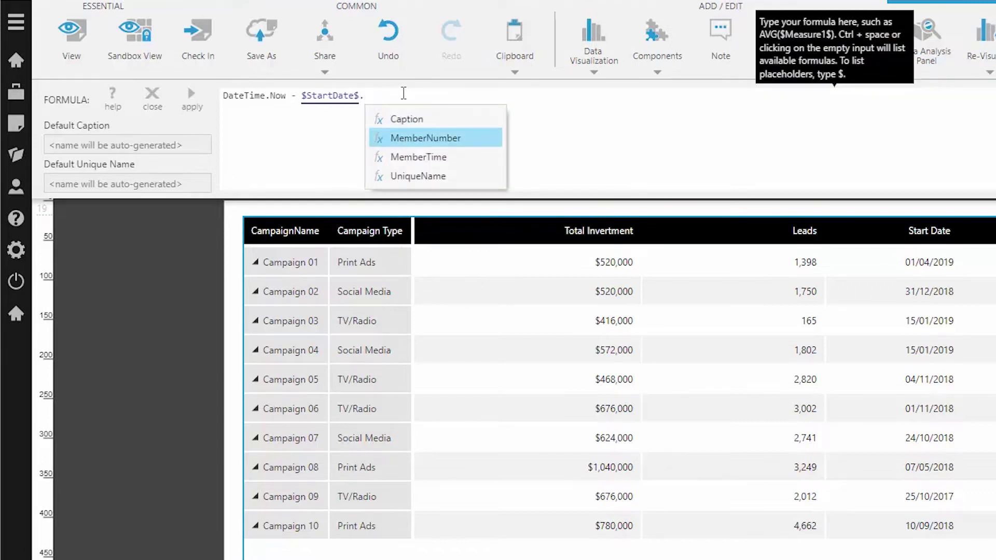
{"action": "key", "text": "Down"}
{"action": "key", "text": "Return"}
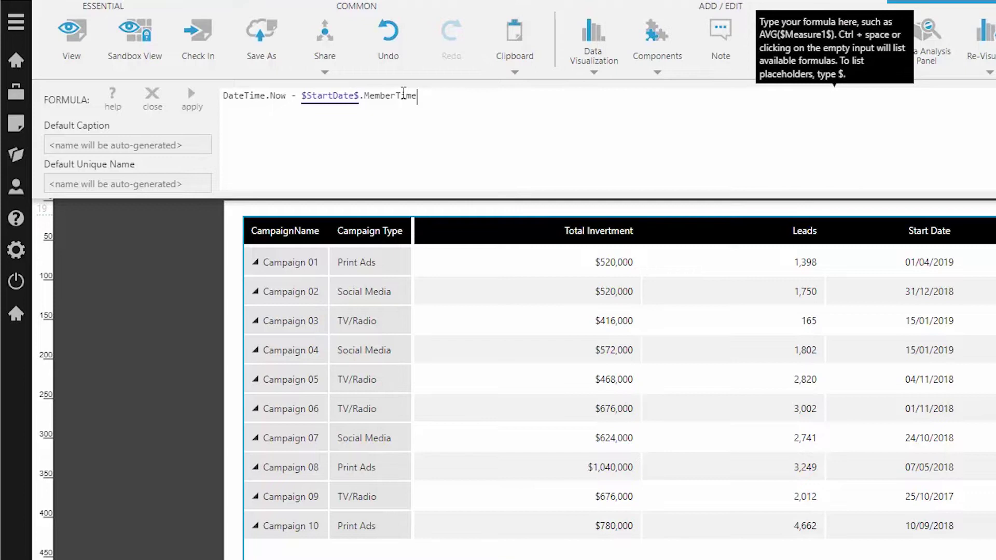
{"action": "type", "text": ")"}
{"action": "key", "text": "Home"}
{"action": "type", "text": "("}
{"action": "key", "text": "End"}
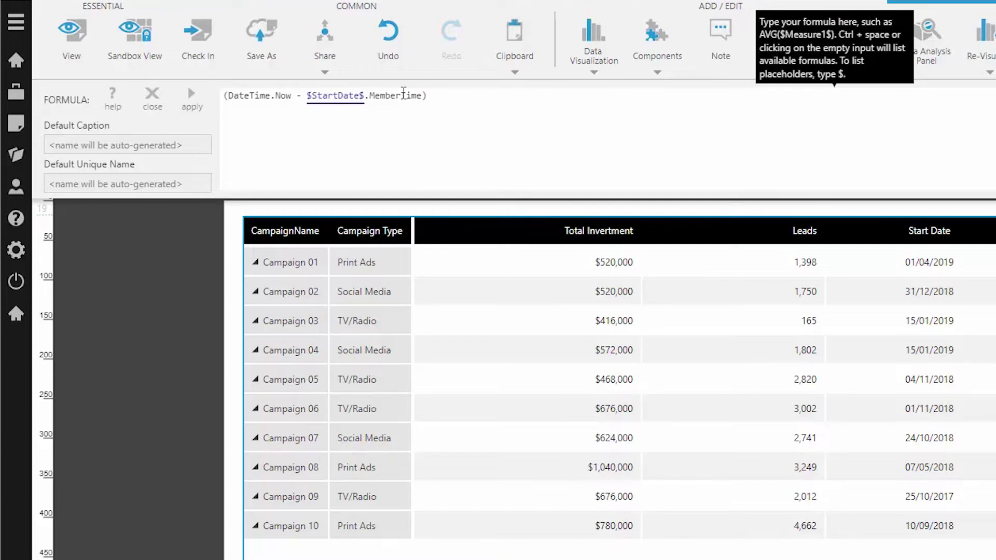
{"action": "type", "text": ".Days;return"}
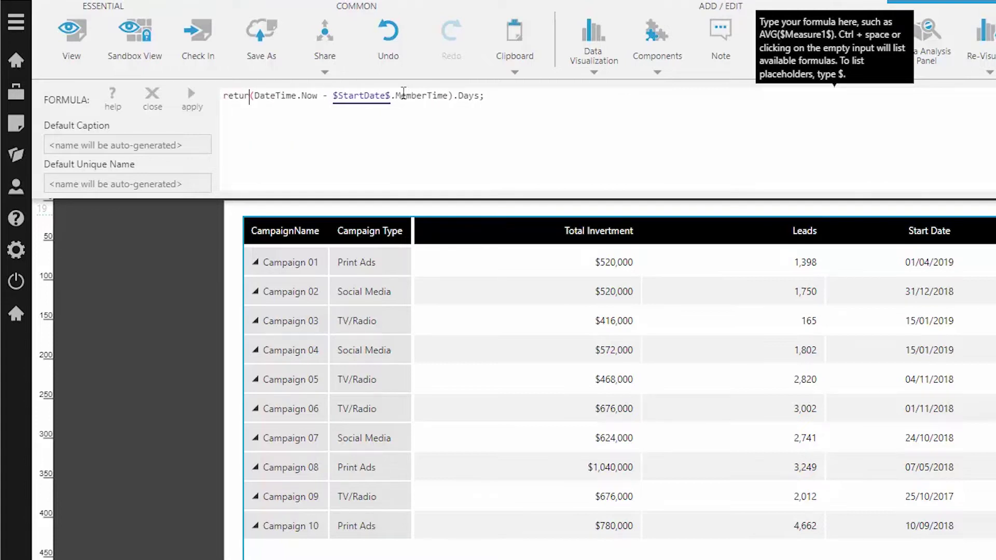
Caption and name the new column Age, then apply it and close the editor.
{"action": "left_click", "coordinate": [176, 139]}
{"action": "type", "text": "Age"}
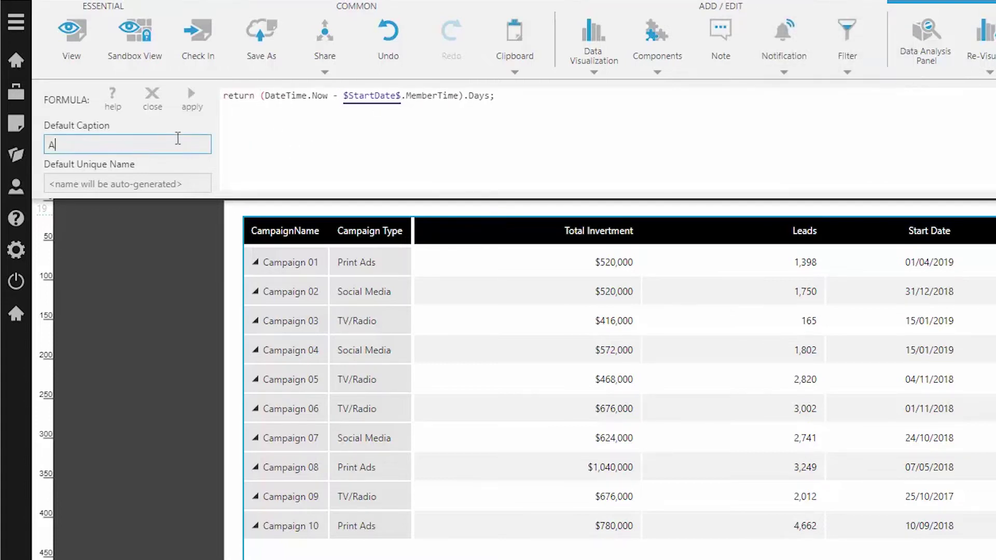
{"action": "left_click", "coordinate": [156, 184]}
{"action": "type", "text": "Age"}
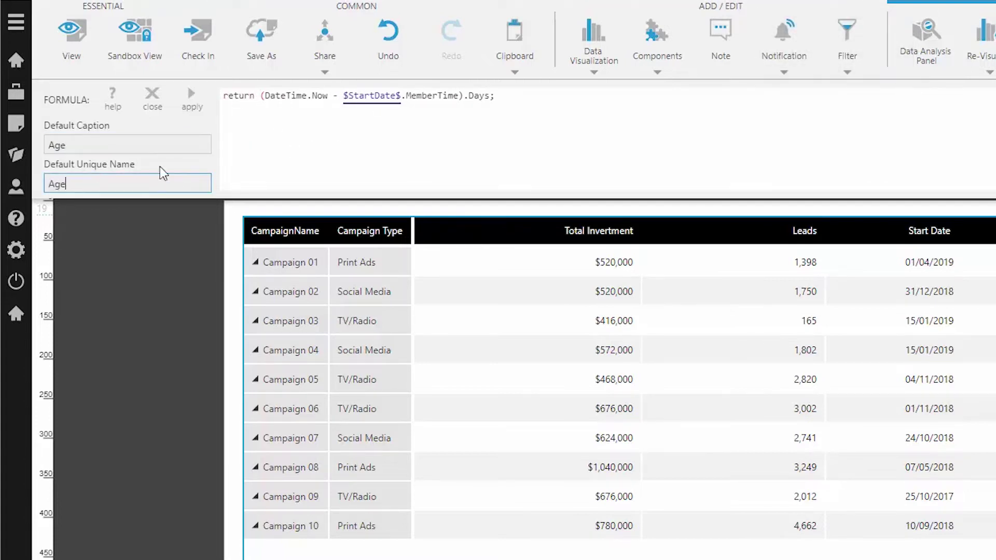
{"action": "left_click", "coordinate": [188, 93]}
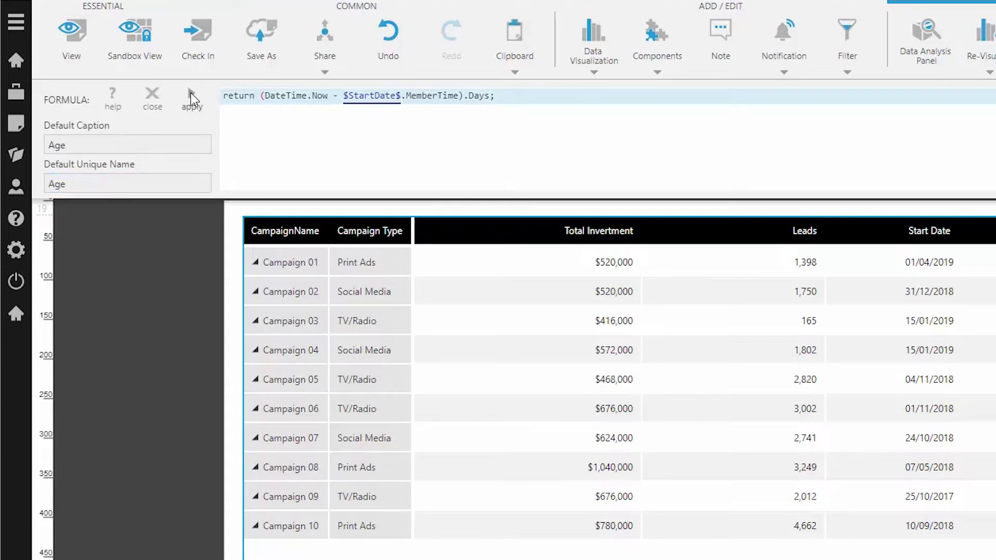
{"action": "left_click", "coordinate": [152, 97]}
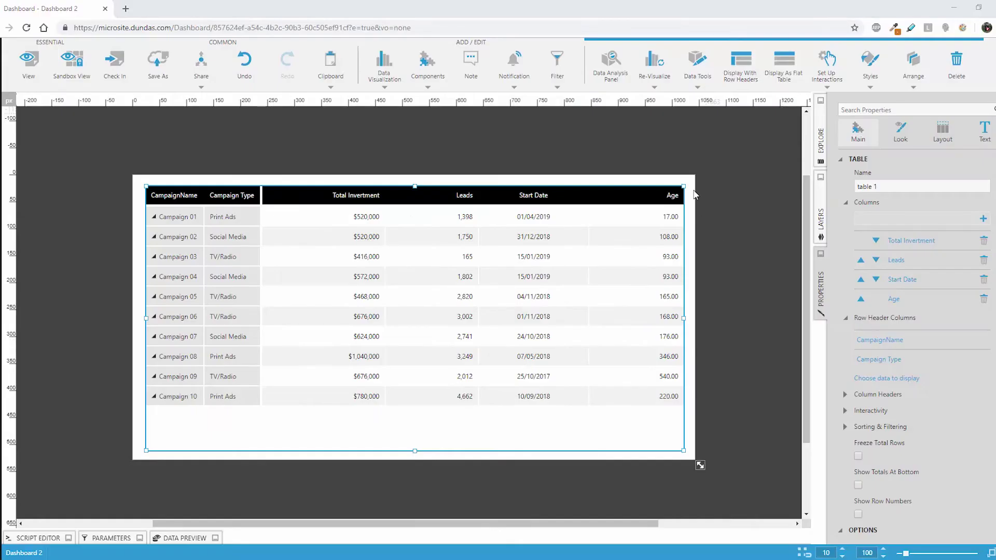
Paste the script returning null under 100 days, else $TotalInvertment$/$Leads$, into a new formula.
{"action": "left_click", "coordinate": [695, 72]}
{"action": "left_click", "coordinate": [716, 133]}
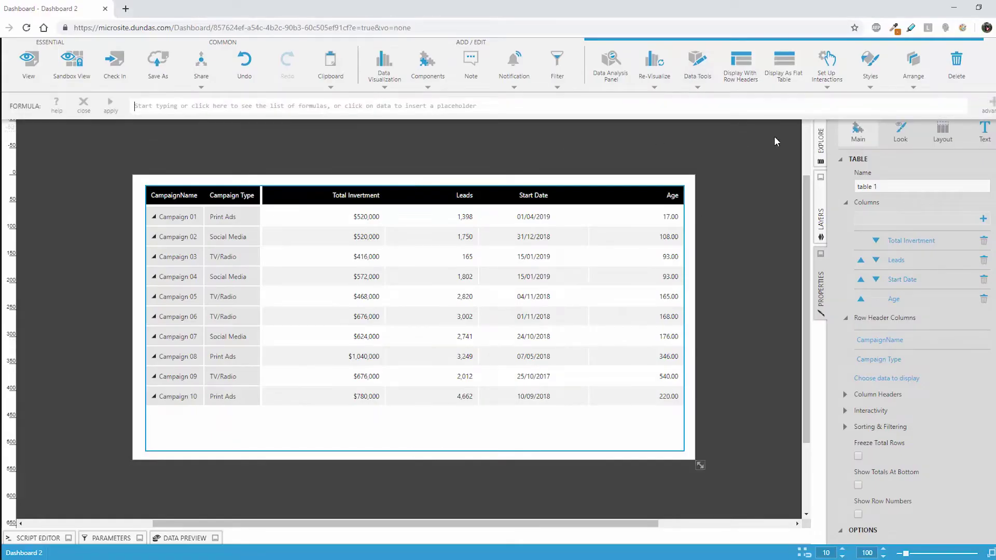
{"action": "left_click", "coordinate": [985, 111]}
{"action": "key", "text": "ctrl+v"}
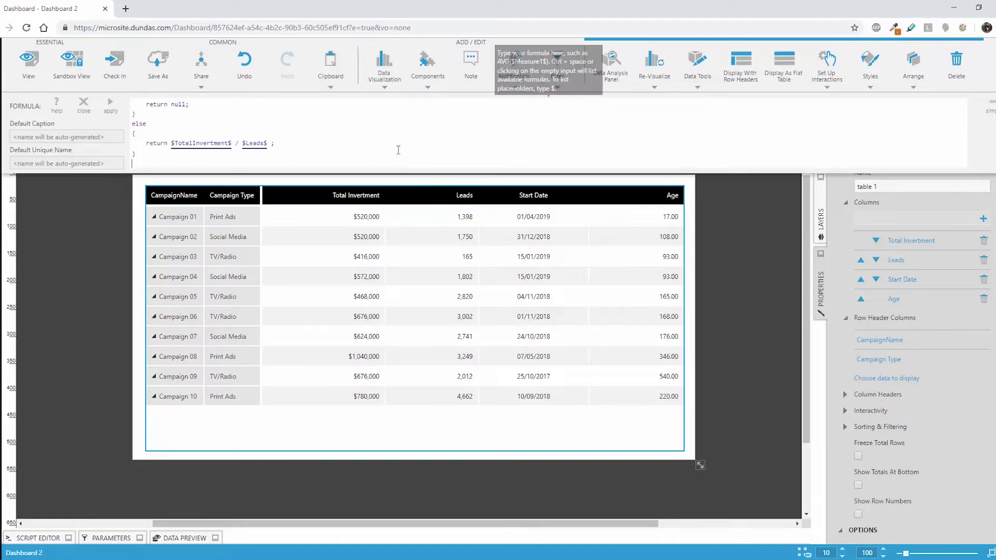
{"action": "scroll", "coordinate": [259, 128], "scroll_direction": "up", "scroll_amount": 1}
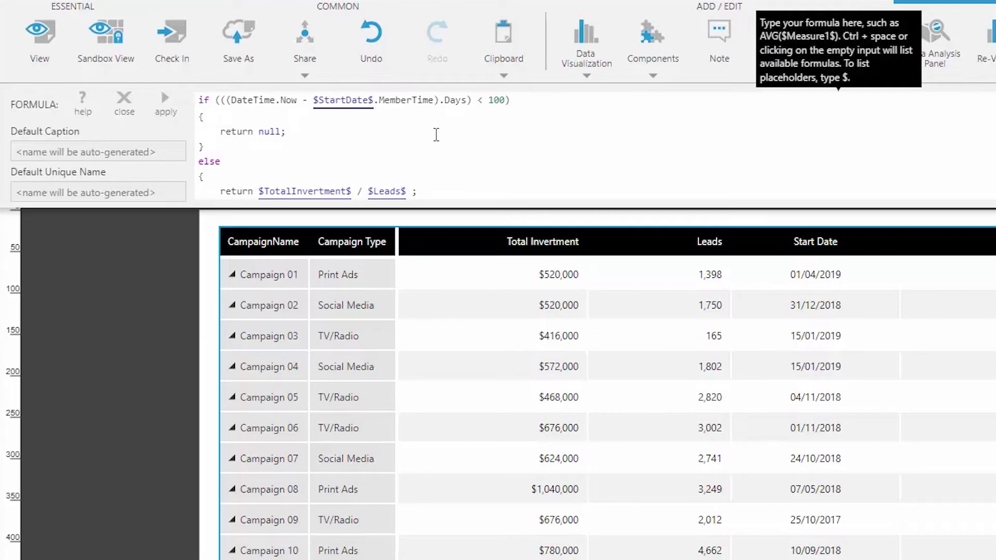
{"action": "scroll", "coordinate": [436, 134], "scroll_direction": "down", "scroll_amount": 1}
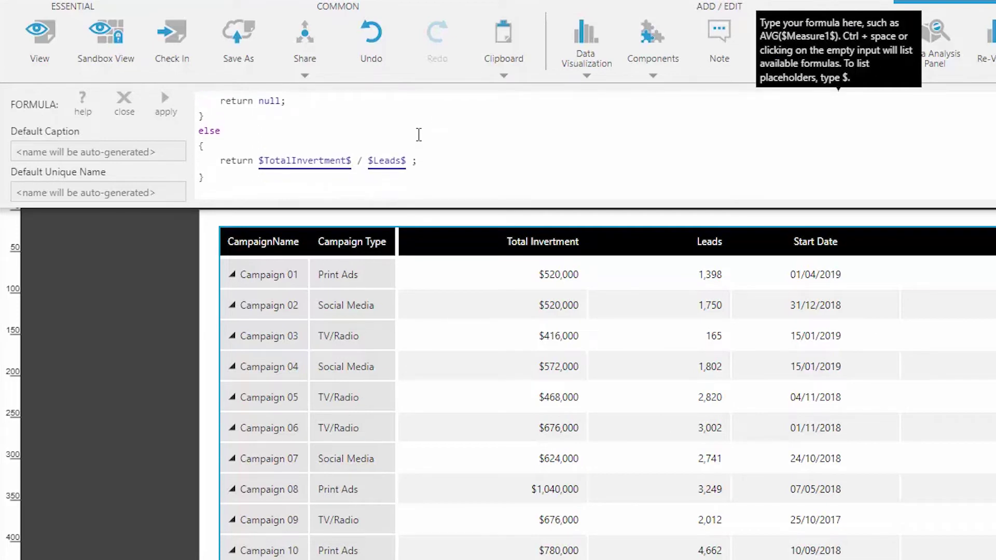
Caption the new column Cost / Lead and apply it to the table.
{"action": "left_click", "coordinate": [173, 151]}
{"action": "type", "text": "Cost ?"}
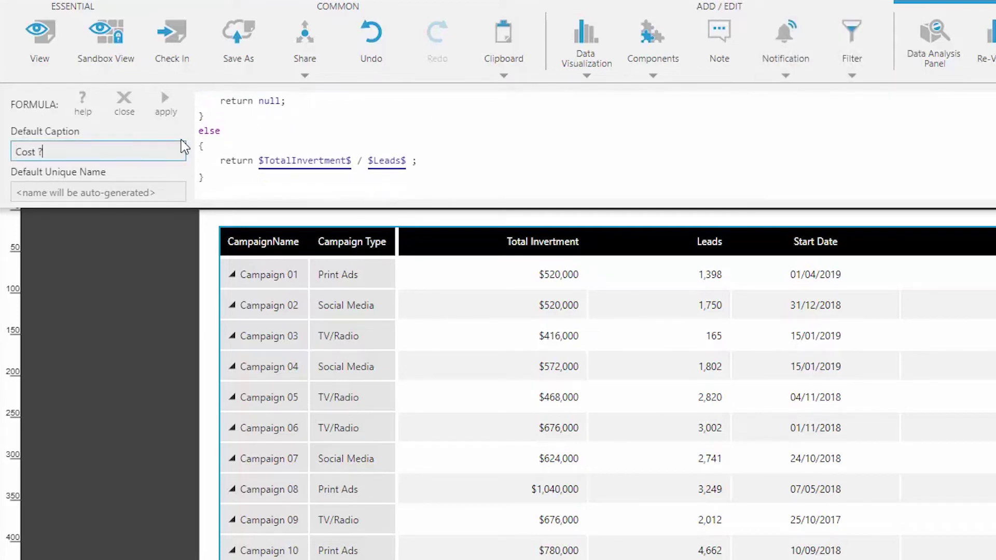
{"action": "type", "text": " / Lead"}
{"action": "key", "text": "Return"}
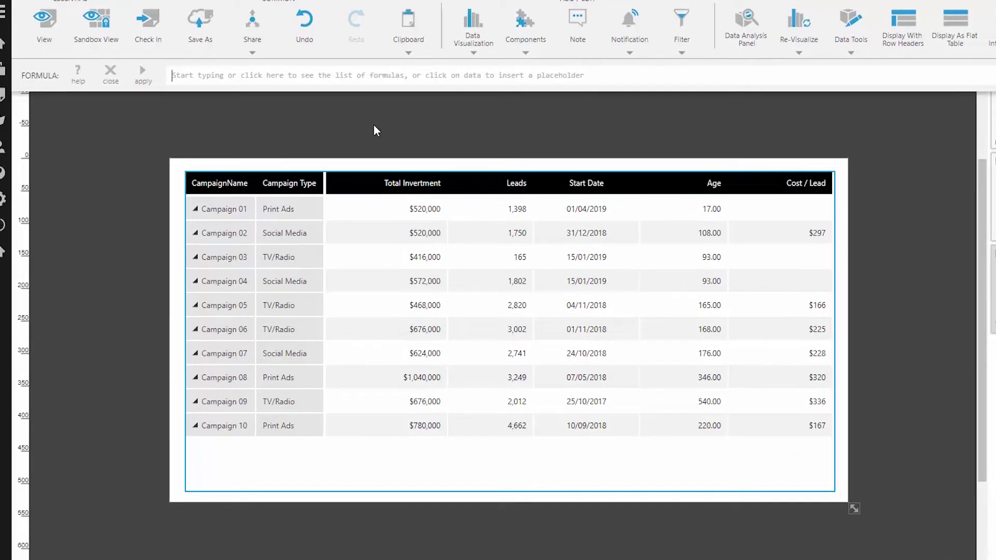
Paste the Status script (Age over 100, TV/Radio and Cost / Lead checks, return 1) and apply it.
{"action": "key", "text": "ctrl+v"}
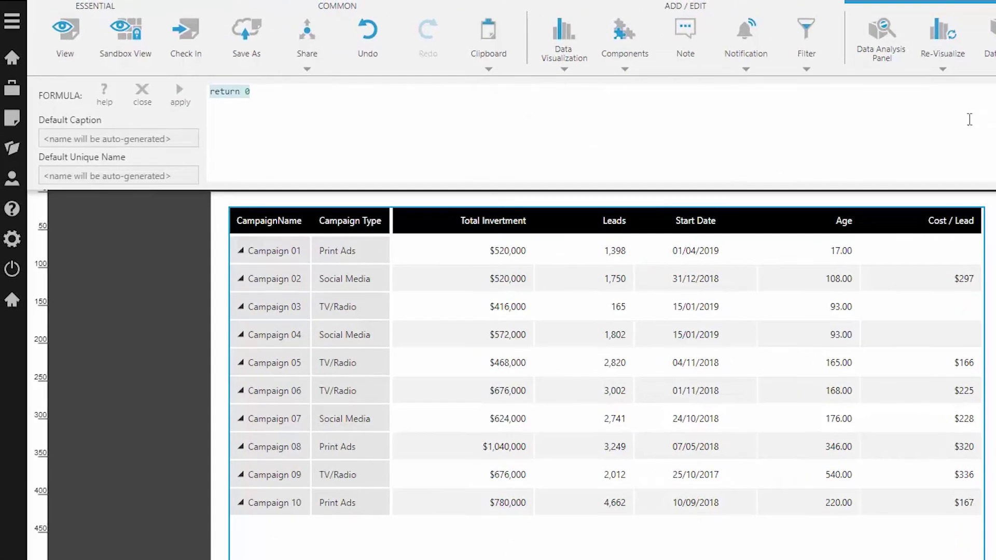
{"action": "scroll", "coordinate": [337, 128], "scroll_direction": "up", "scroll_amount": 3}
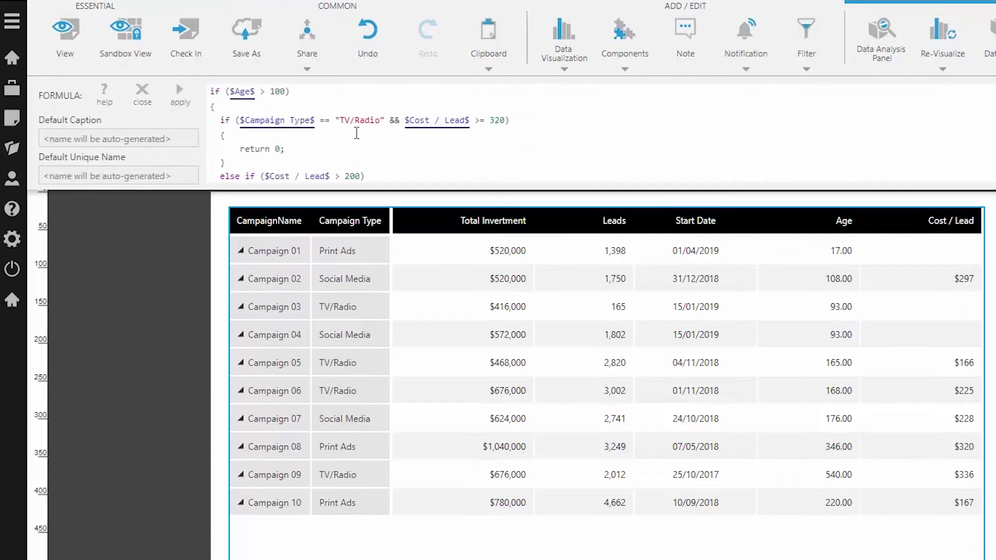
{"action": "left_click", "coordinate": [244, 96]}
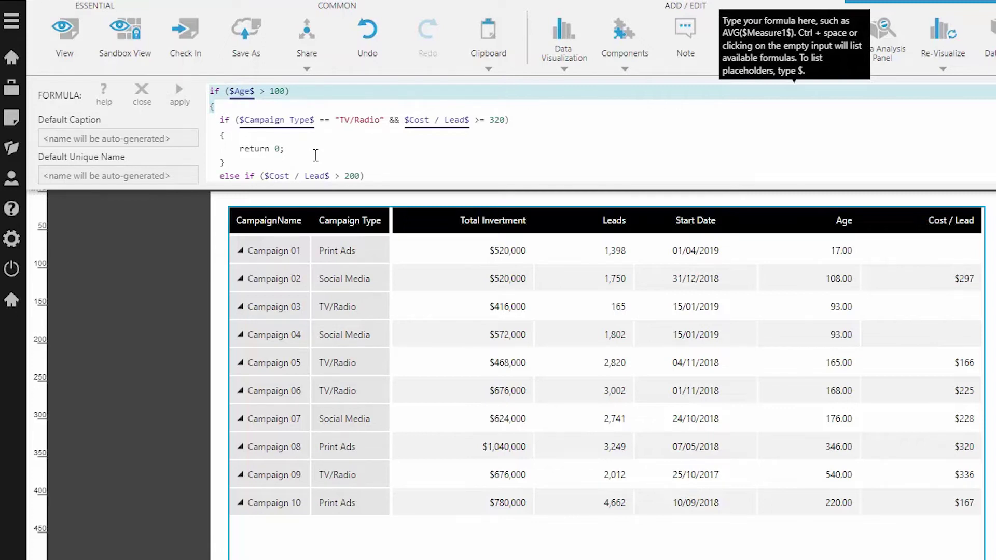
{"action": "left_click_drag", "start_coordinate": [208, 153], "coordinate": [148, 123]}
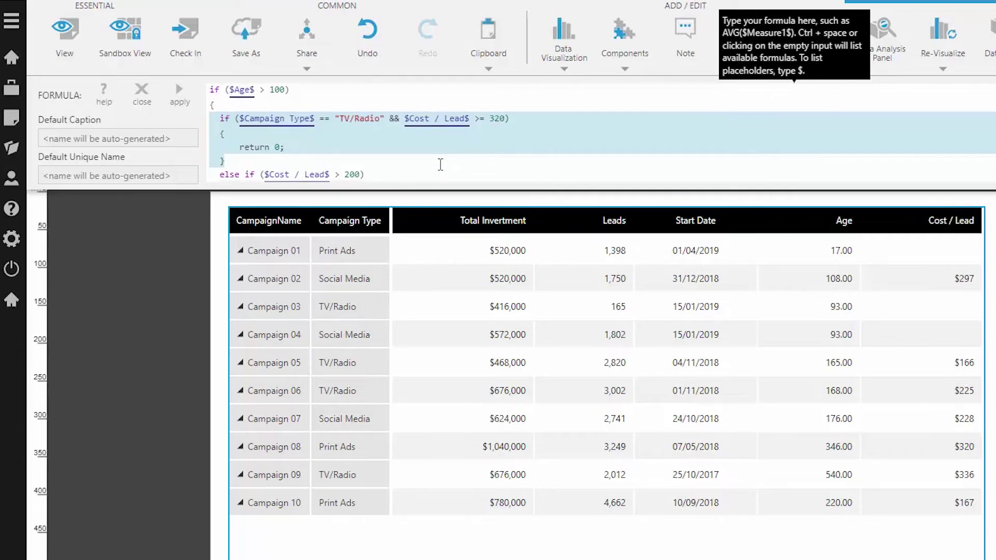
{"action": "scroll", "coordinate": [440, 165], "scroll_direction": "down", "scroll_amount": 2}
{"action": "left_click_drag", "start_coordinate": [369, 101], "coordinate": [216, 98]}
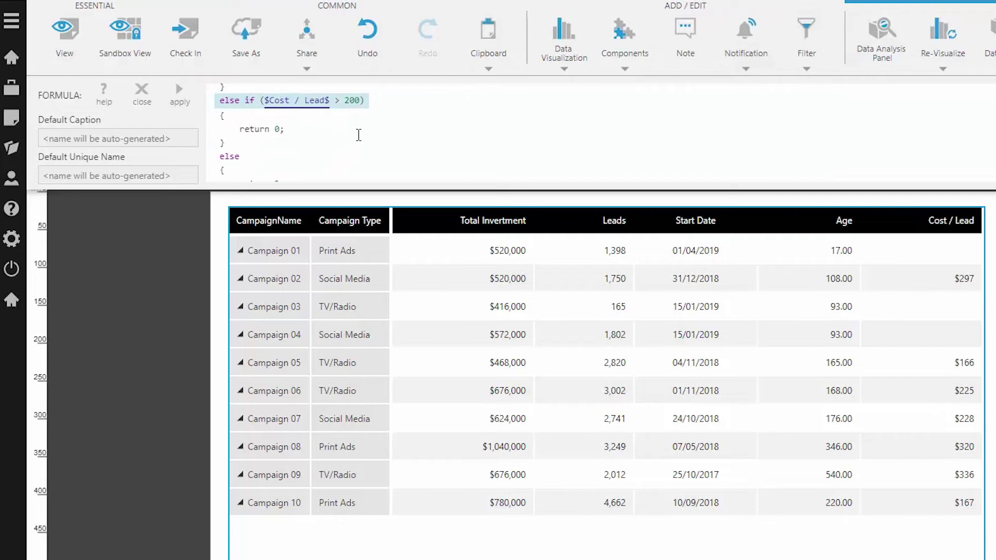
{"action": "scroll", "coordinate": [321, 146], "scroll_direction": "down", "scroll_amount": 2}
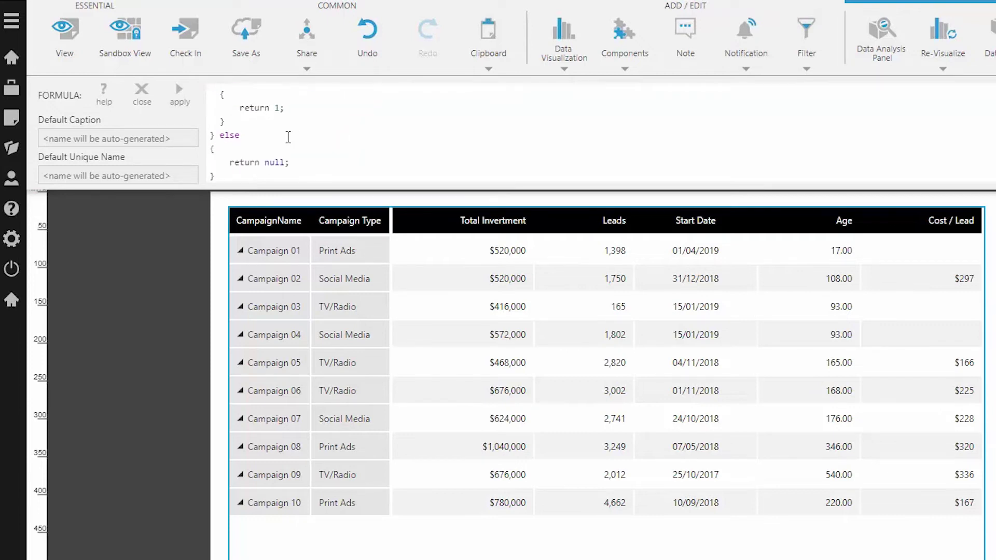
{"action": "scroll", "coordinate": [277, 153], "scroll_direction": "up", "scroll_amount": 2}
{"action": "scroll", "coordinate": [277, 153], "scroll_direction": "down", "scroll_amount": 2}
{"action": "left_click_drag", "start_coordinate": [289, 162], "coordinate": [231, 161]}
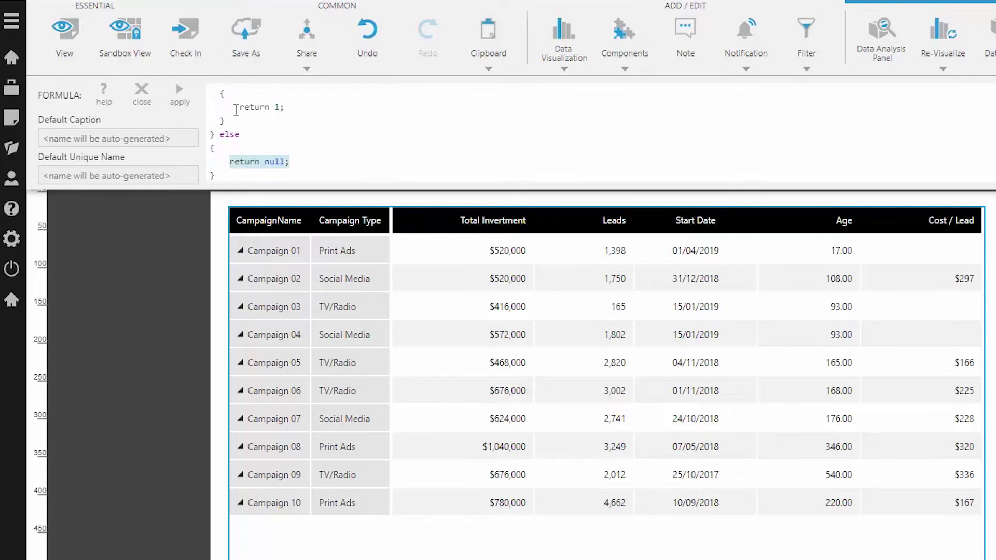
{"action": "left_click_drag", "start_coordinate": [235, 106], "coordinate": [284, 107]}
{"action": "left_click", "coordinate": [389, 131]}
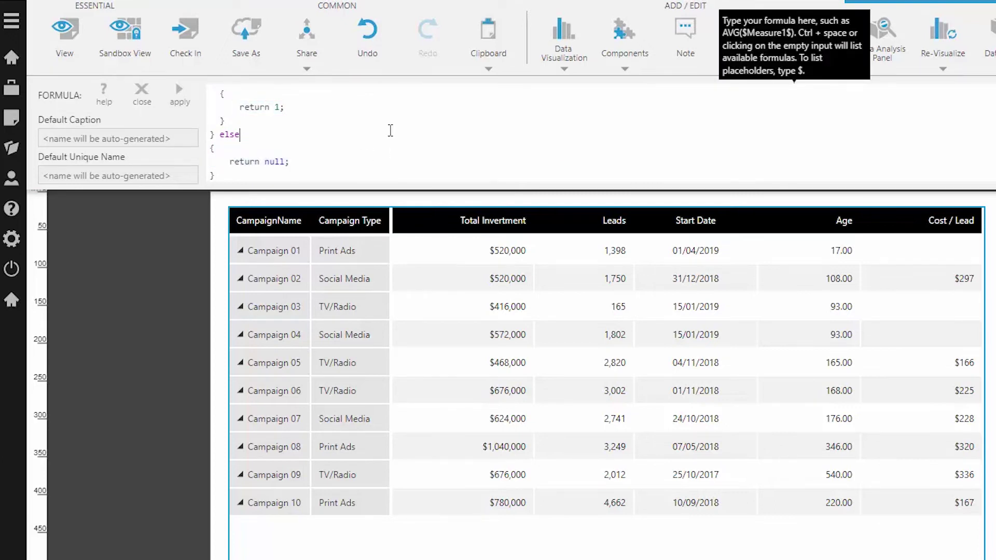
{"action": "left_click", "coordinate": [152, 139]}
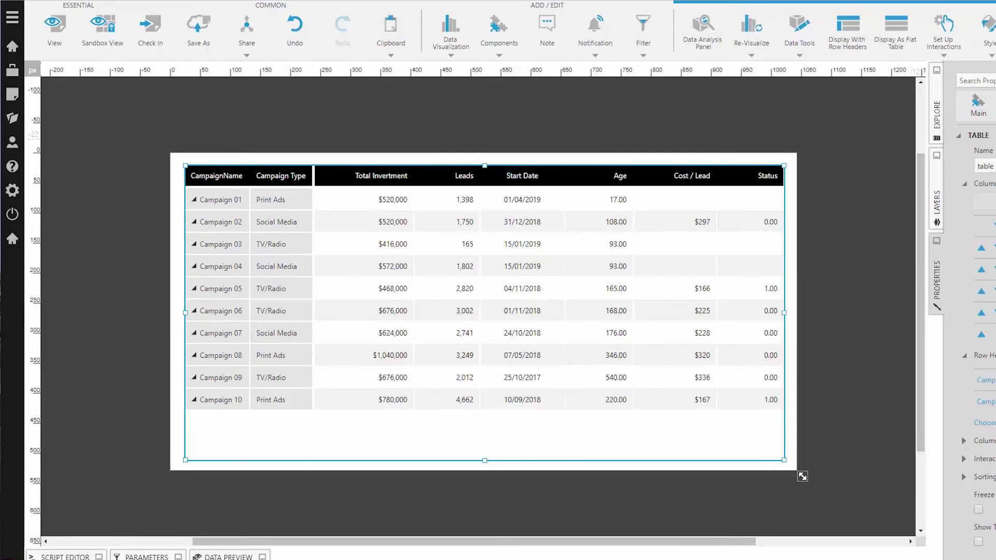
Create a state group named Status on the Status measure and add its first state.
{"action": "left_click", "coordinate": [799, 29]}
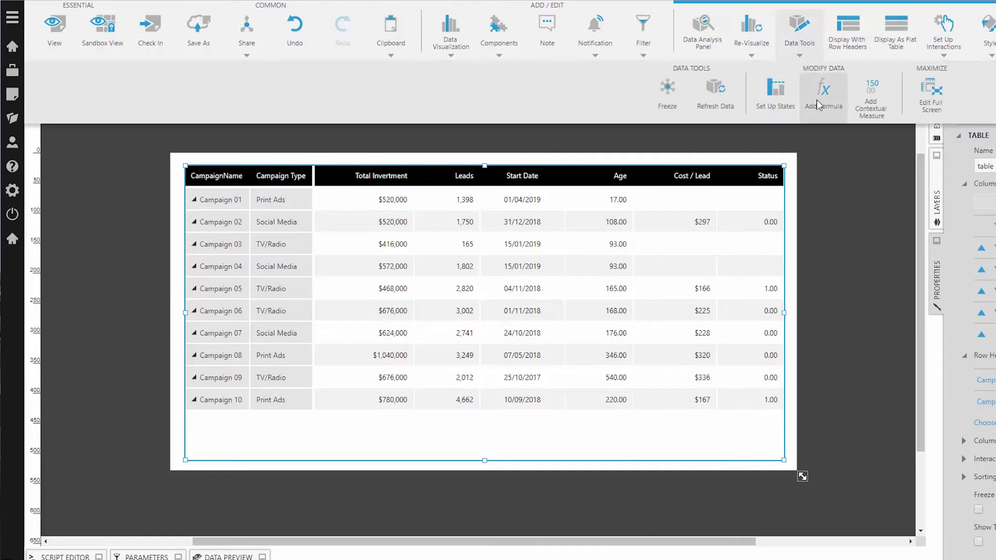
{"action": "left_click", "coordinate": [779, 111]}
{"action": "left_click", "coordinate": [118, 97]}
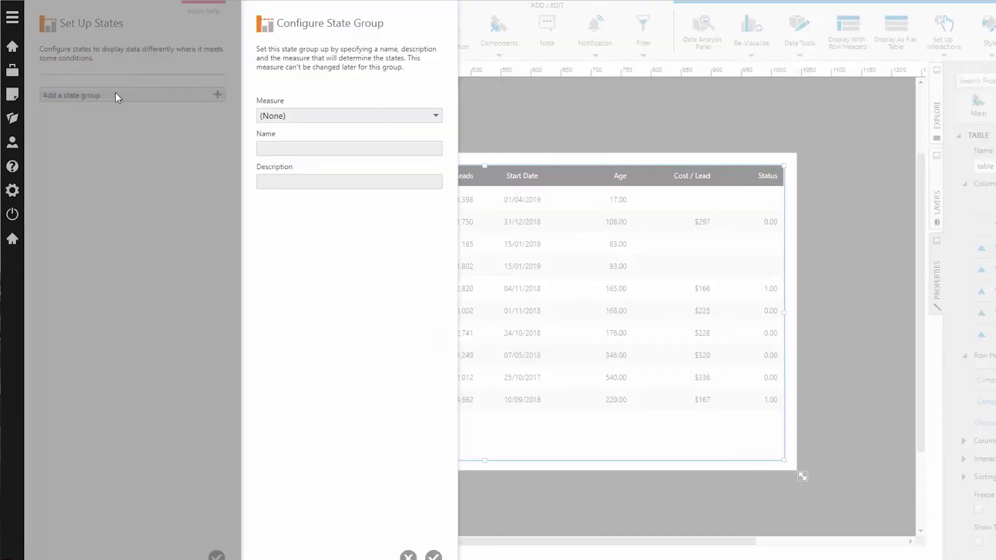
{"action": "left_click", "coordinate": [294, 115]}
{"action": "left_click", "coordinate": [285, 190]}
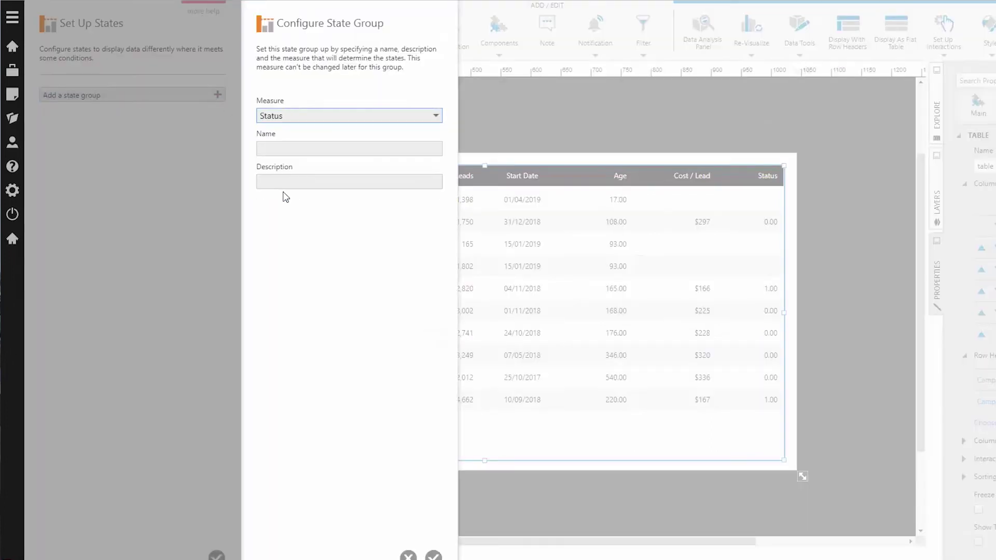
{"action": "left_click", "coordinate": [284, 147]}
{"action": "type", "text": "Status"}
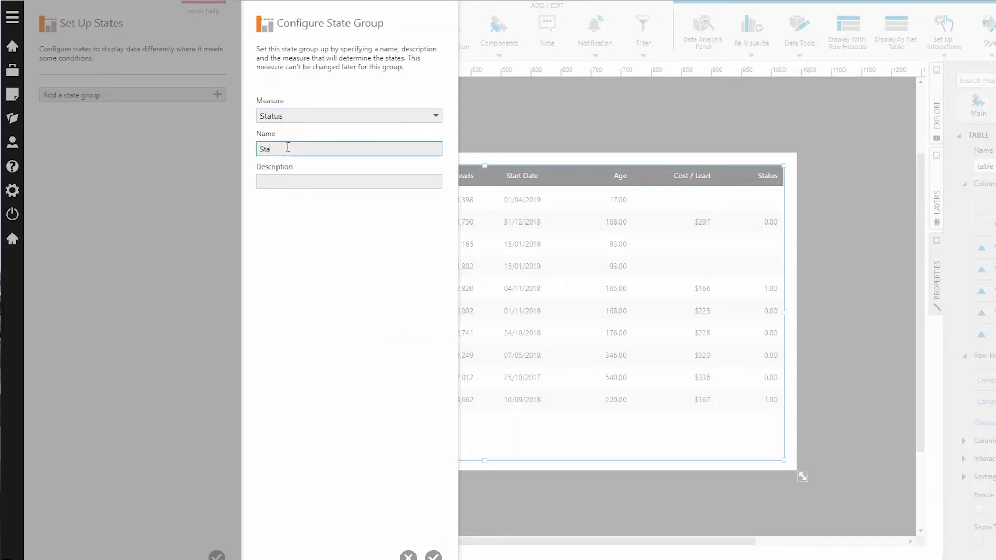
{"action": "left_click", "coordinate": [433, 555]}
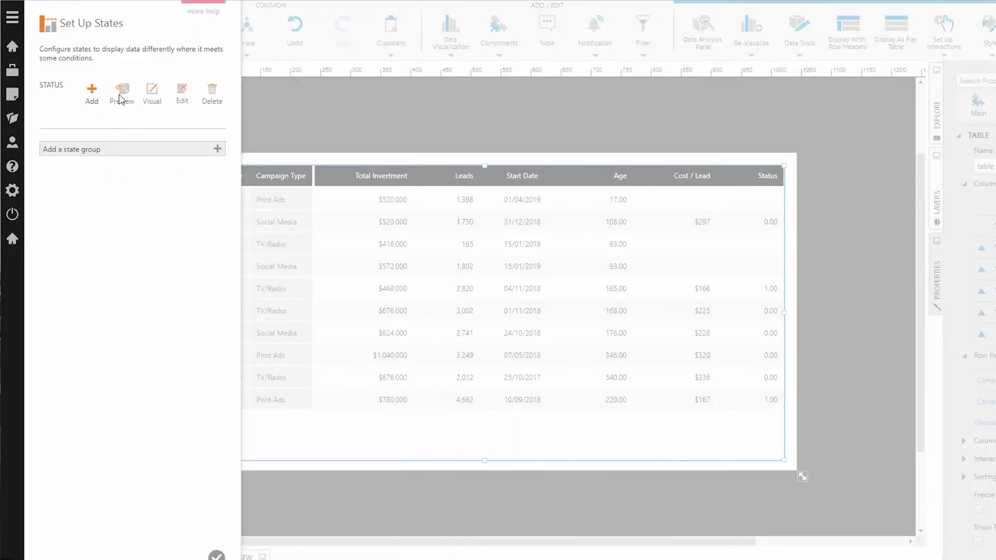
{"action": "left_click", "coordinate": [94, 93]}
{"action": "left_click", "coordinate": [294, 98]}
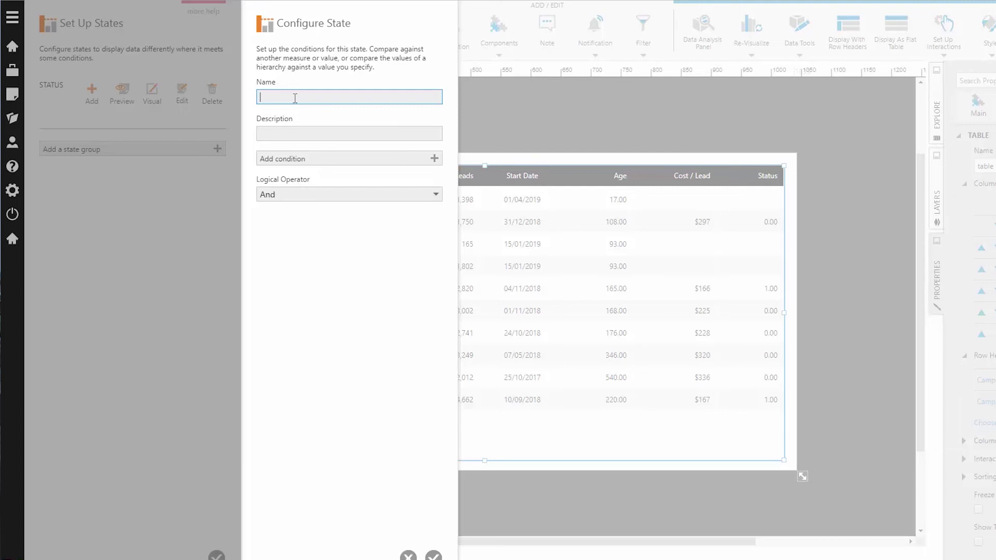
Define a No state with the condition Status less than 1.
{"action": "type", "text": "No"}
{"action": "left_click", "coordinate": [274, 158]}
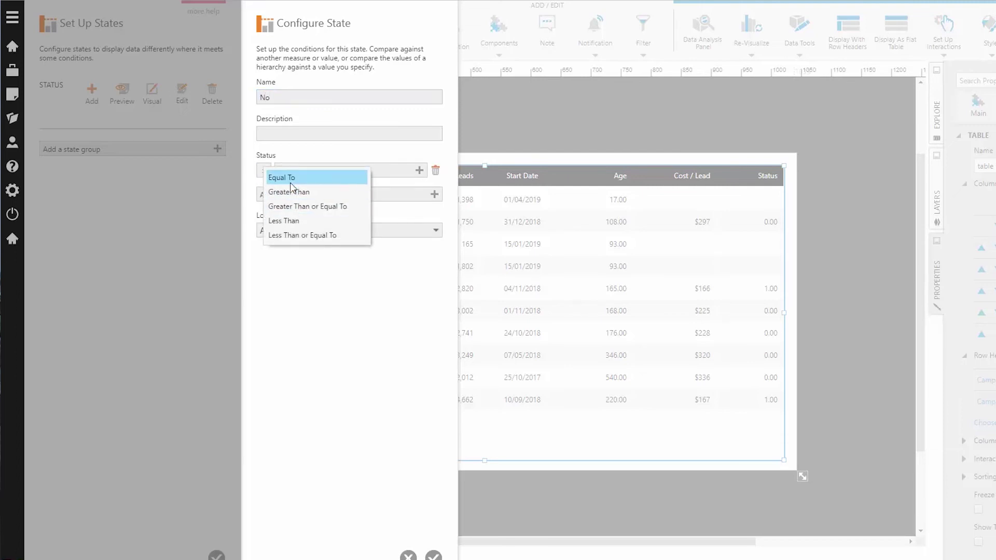
{"action": "left_click", "coordinate": [284, 221]}
{"action": "left_click", "coordinate": [369, 296]}
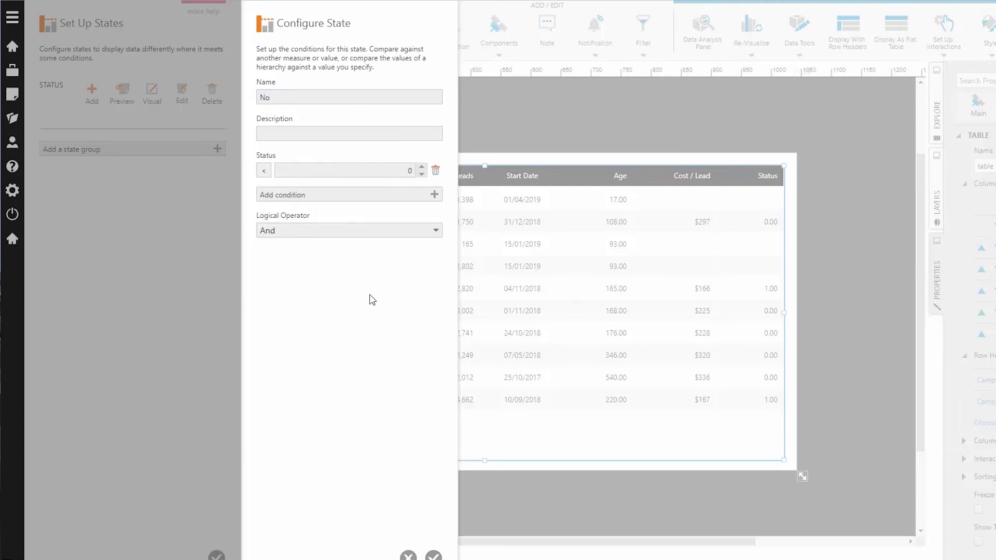
{"action": "left_click", "coordinate": [422, 167]}
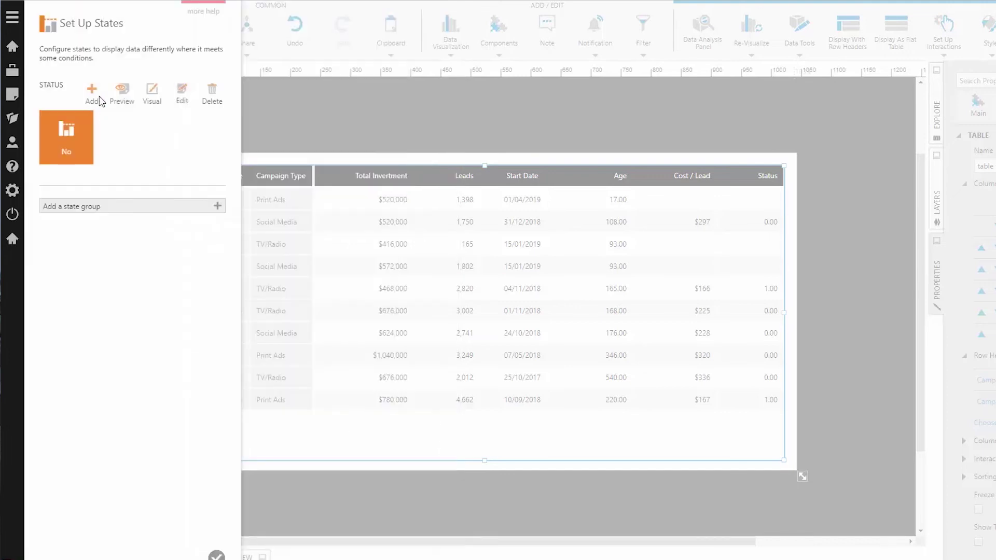
{"action": "left_click", "coordinate": [92, 92]}
Add a Yes state with the condition Status equal to the constant 1.
{"action": "left_click", "coordinate": [307, 97]}
{"action": "type", "text": "Yes"}
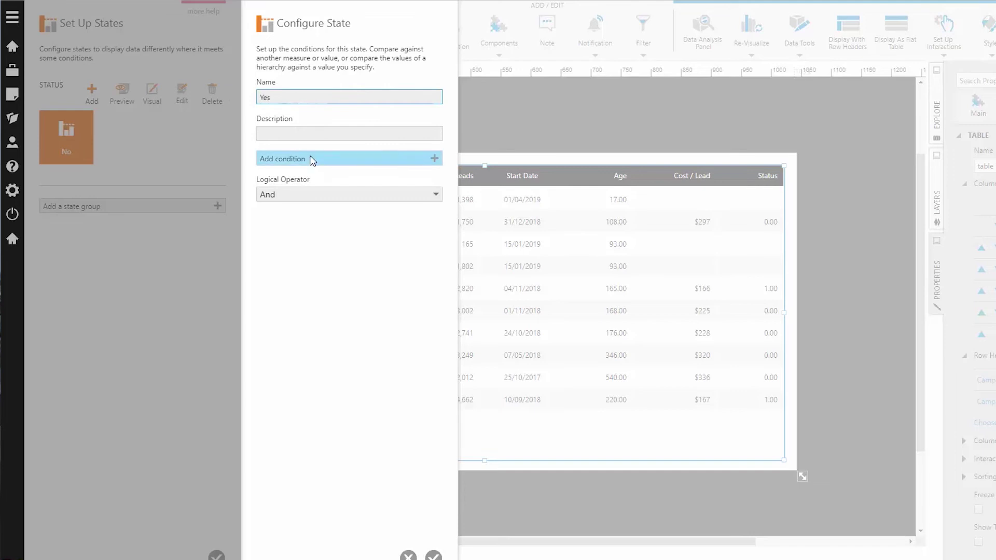
{"action": "left_click", "coordinate": [314, 158]}
{"action": "left_click", "coordinate": [264, 171]}
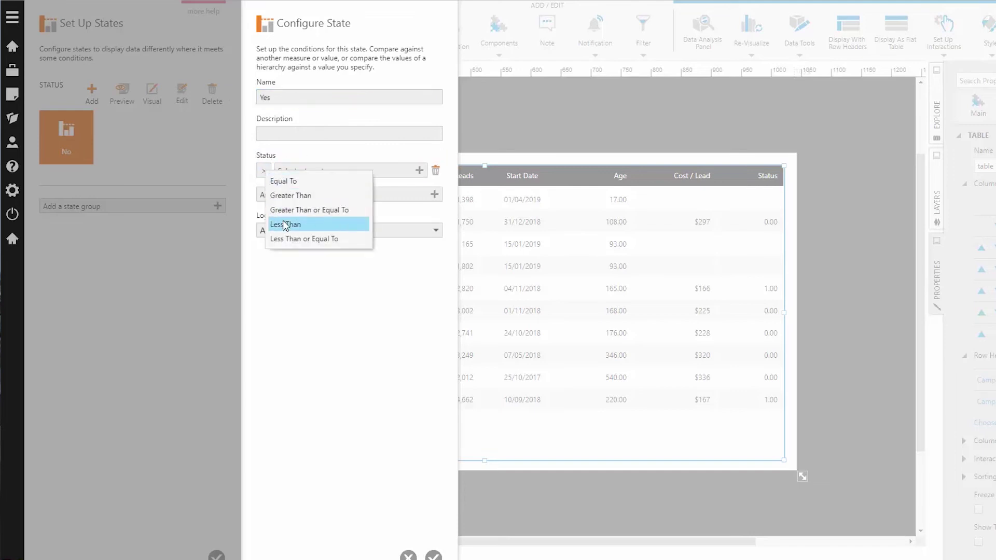
{"action": "left_click", "coordinate": [285, 182]}
{"action": "left_click", "coordinate": [373, 175]}
{"action": "left_click", "coordinate": [417, 282]}
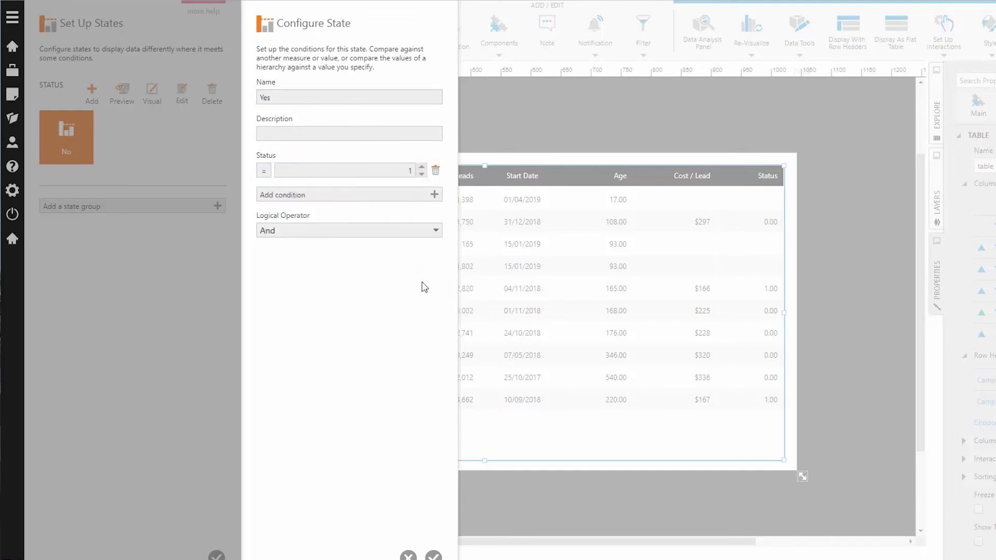
{"action": "left_click", "coordinate": [433, 556]}
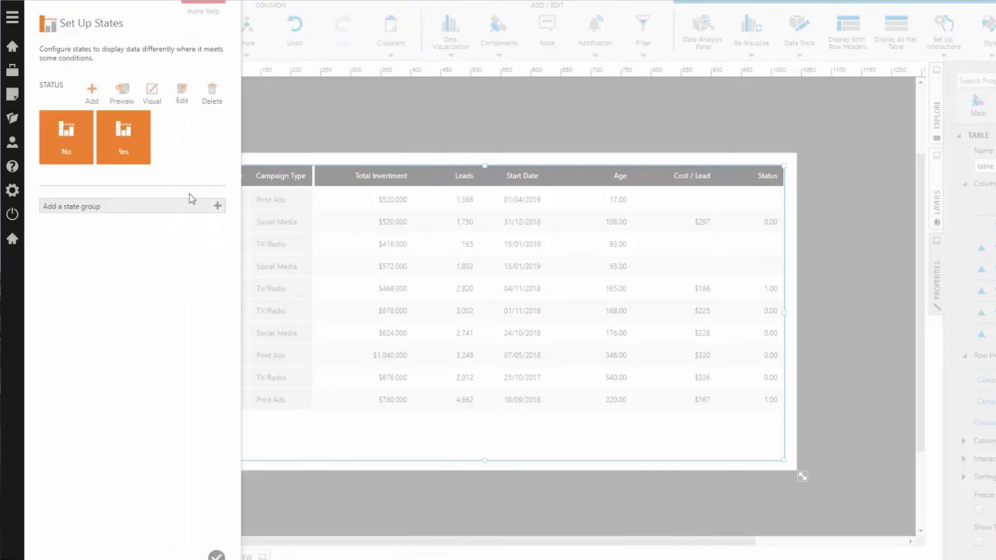